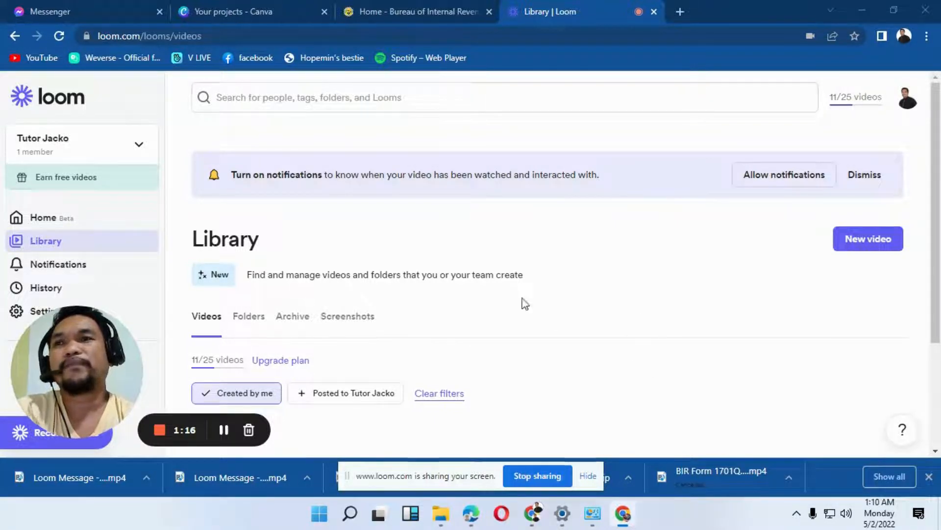
# Switch to the Bureau of Internal Revenue website and locate the Offline eBIRForms Package v7.9.2.1 download link.
pyautogui.click(428, 17)
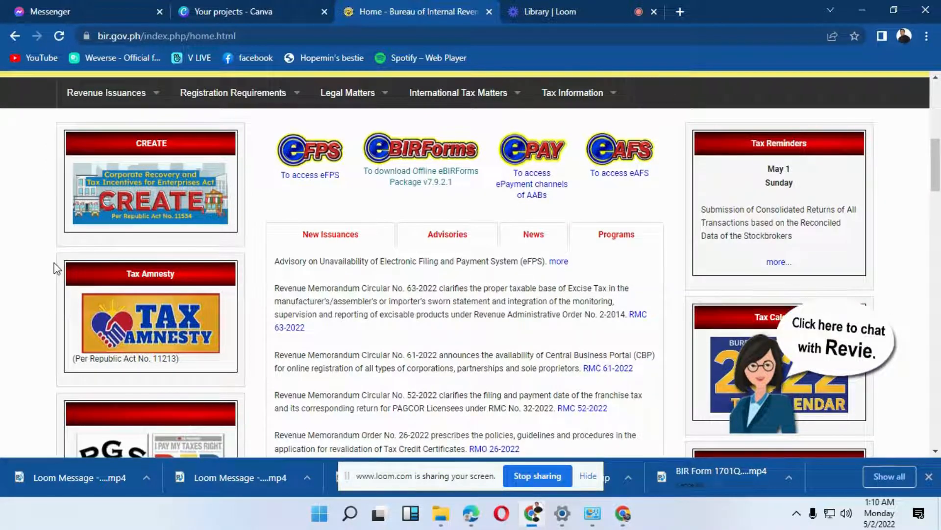
pyautogui.scroll(8, 321, 321)
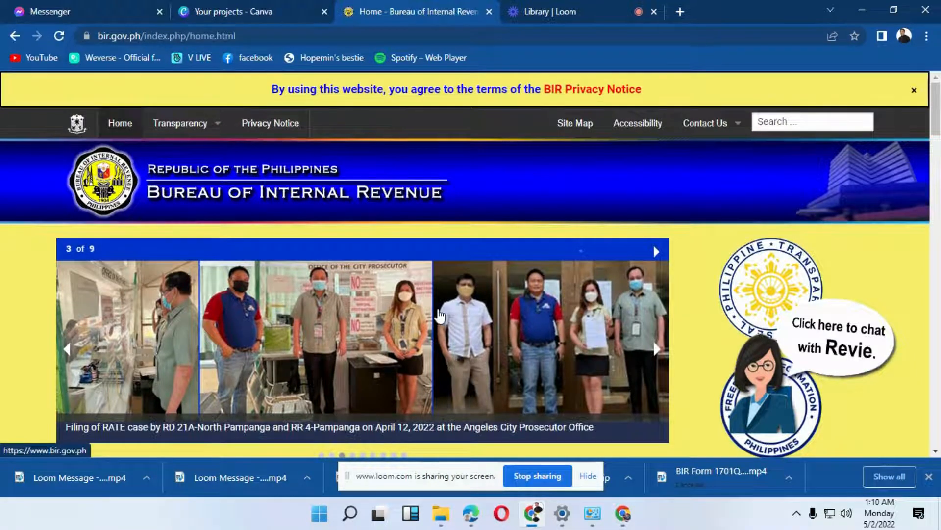
pyautogui.scroll(-7, 454, 314)
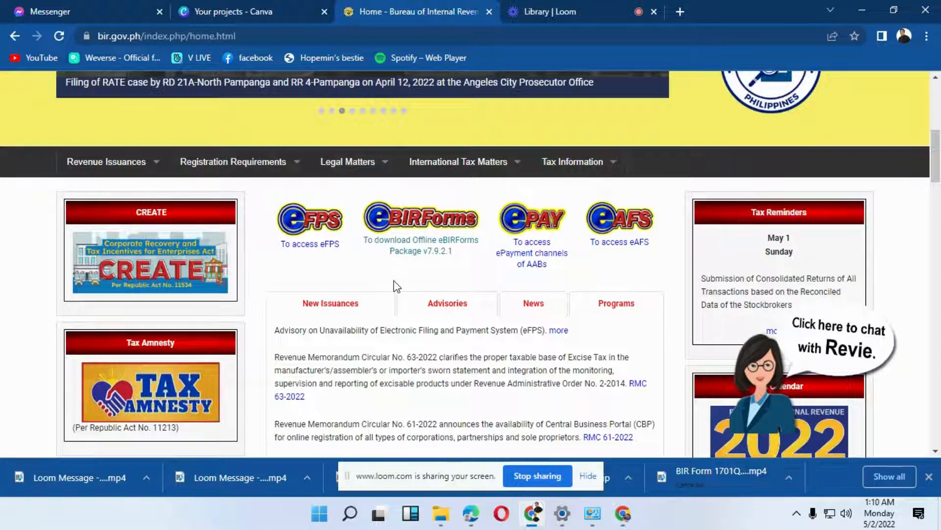
pyautogui.scroll(3, 398, 284)
pyautogui.scroll(-1, 406, 287)
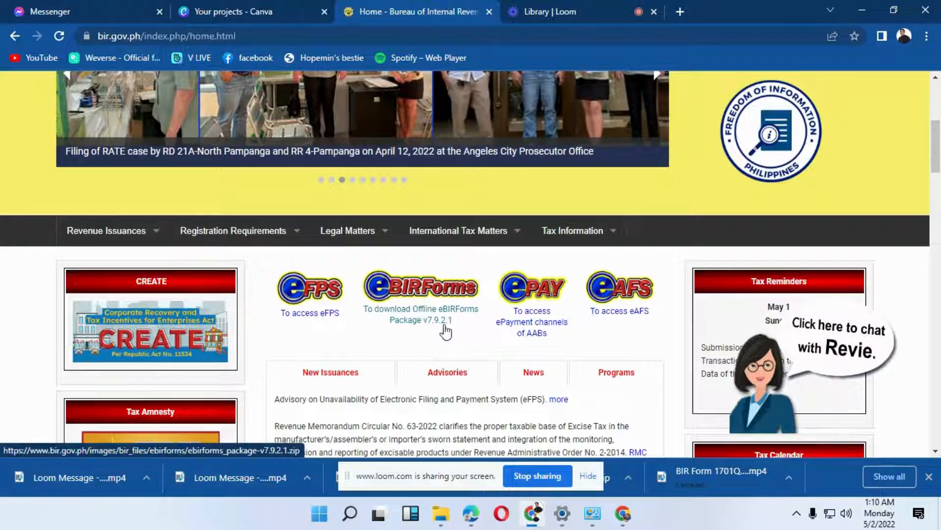
# Launch the installed eBIRForms application from the recently used programs.
pyautogui.click(346, 513)
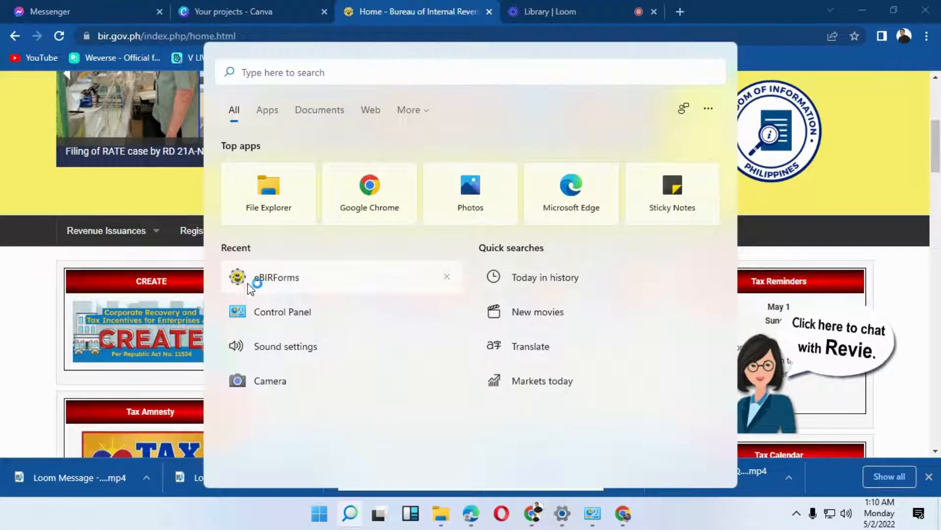
pyautogui.click(252, 279)
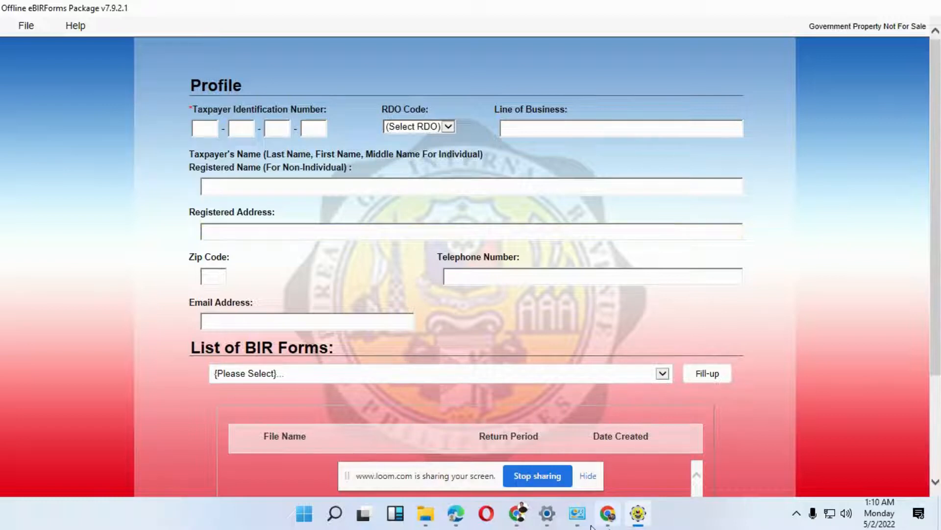
# Look at the ePAY payment channels link on the BIR website, and return to the eBIRForms profile.
pyautogui.moveTo(522, 519)
pyautogui.click(517, 476)
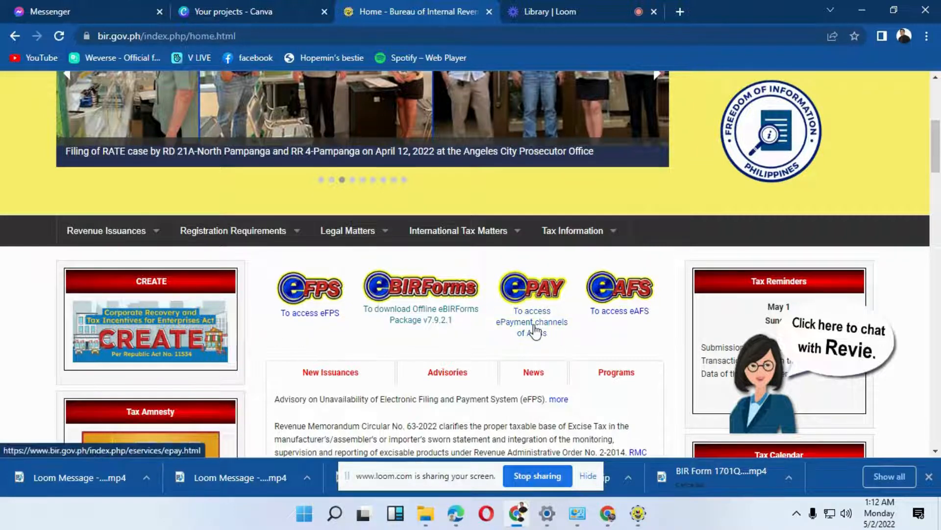
pyautogui.click(611, 468)
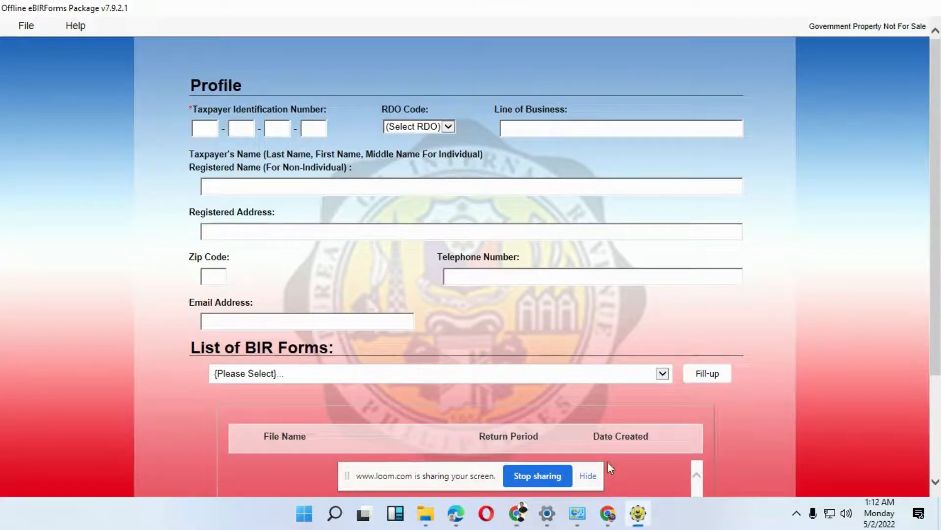
# Fill in all four parts of the Taxpayer Identification Number in the profile.
pyautogui.click(206, 133)
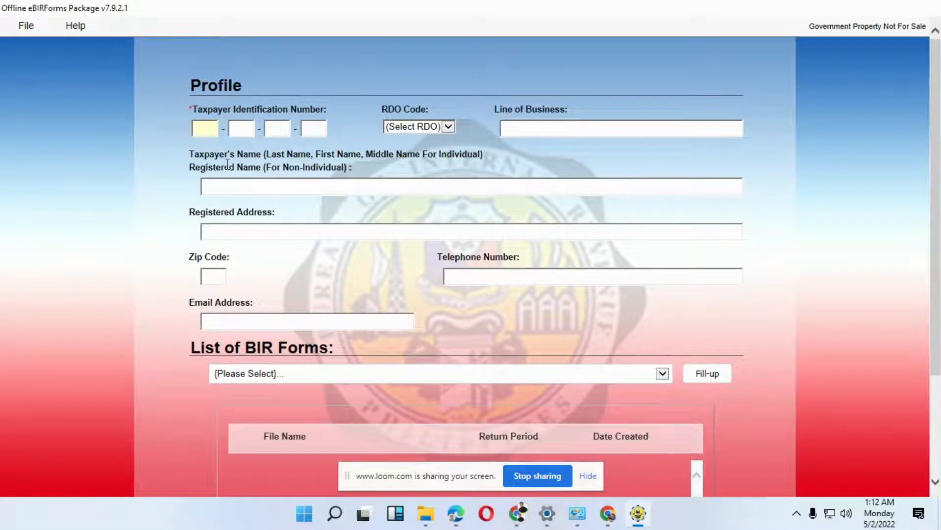
pyautogui.write('000')
pyautogui.click(244, 133)
pyautogui.write('000')
pyautogui.click(275, 133)
pyautogui.write('000')
pyautogui.click(313, 131)
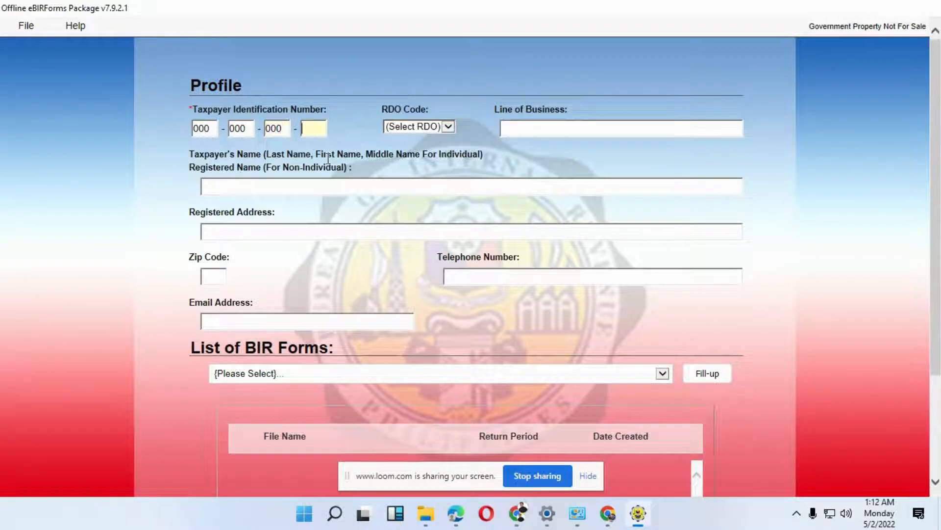
pyautogui.write('000')
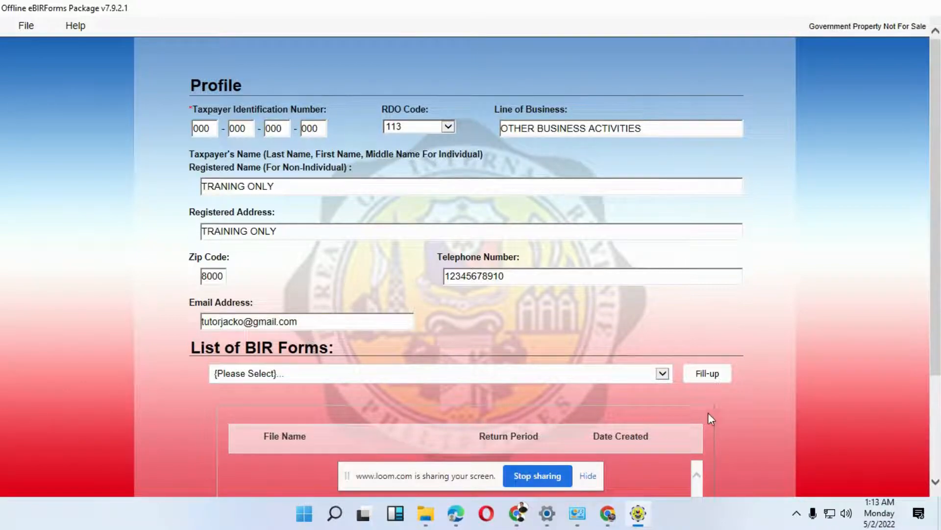
# Select BIR Form 1701Qv2018, the new quarterly income tax return for self-employed individuals, and open it for filling up, accepting the profile save.
pyautogui.scroll(-1, 719, 399)
pyautogui.scroll(-2, 720, 401)
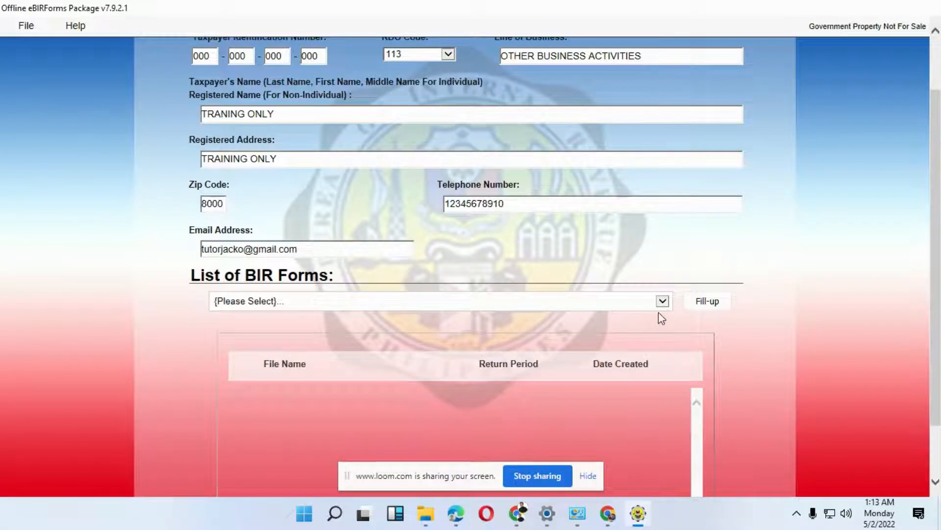
pyautogui.click(660, 305)
pyautogui.click(662, 302)
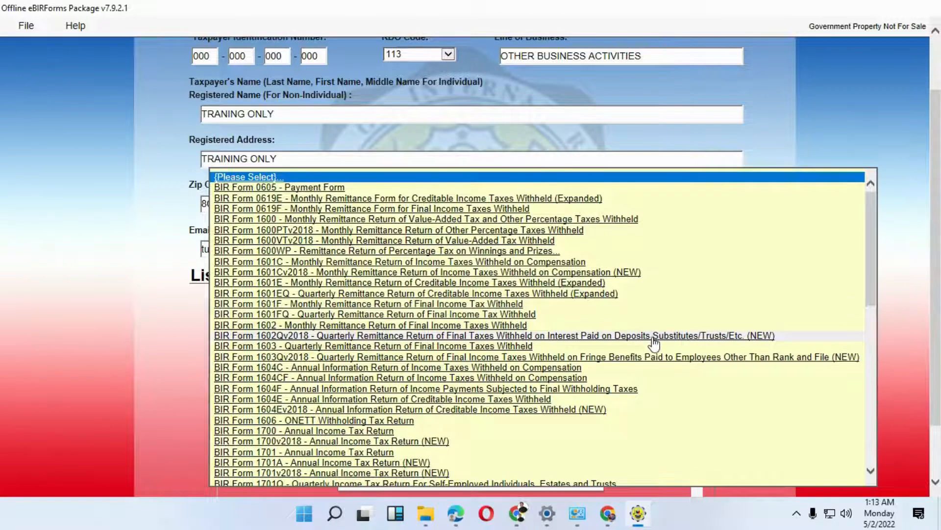
pyautogui.scroll(-1, 575, 409)
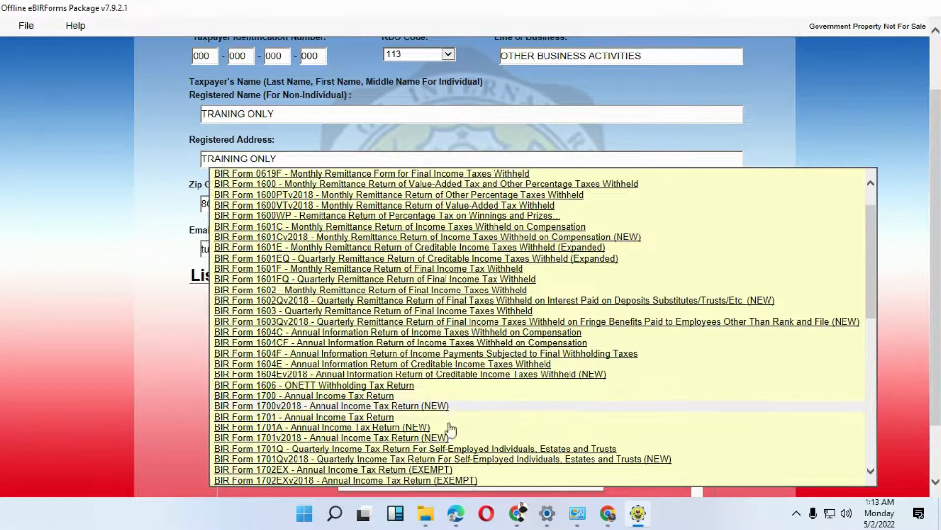
pyautogui.scroll(-1, 384, 417)
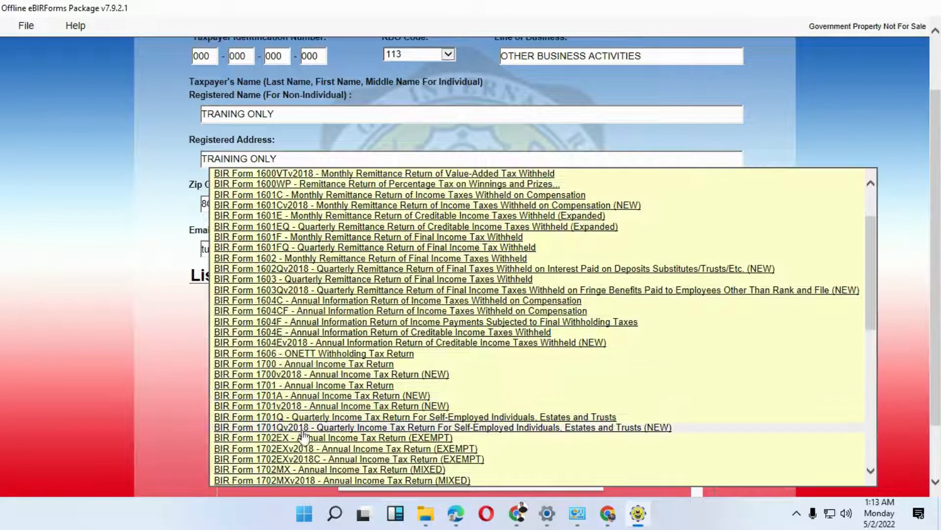
pyautogui.scroll(-1, 306, 434)
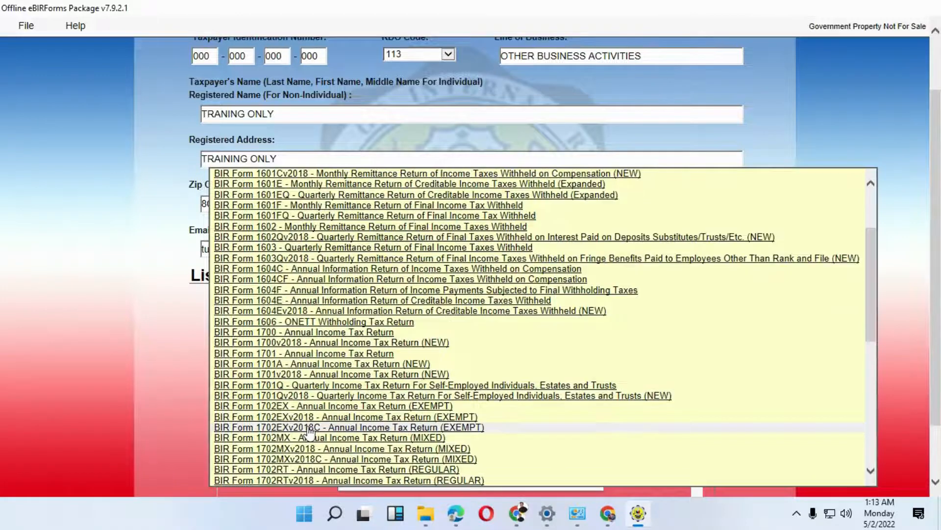
pyautogui.click(296, 395)
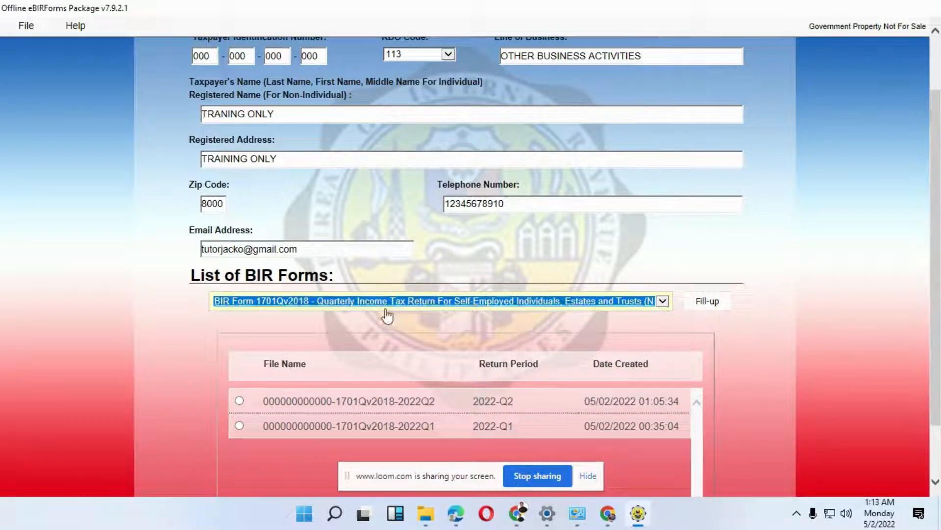
pyautogui.click(712, 302)
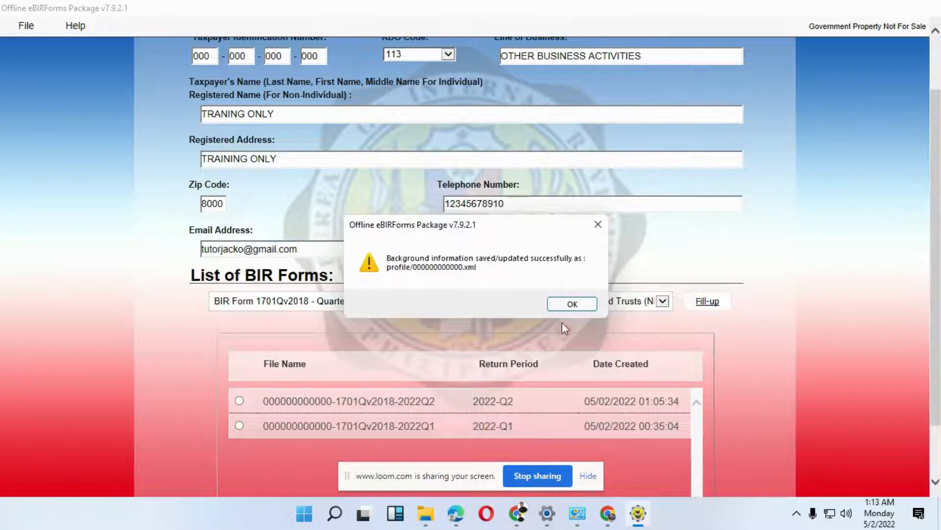
pyautogui.click(572, 304)
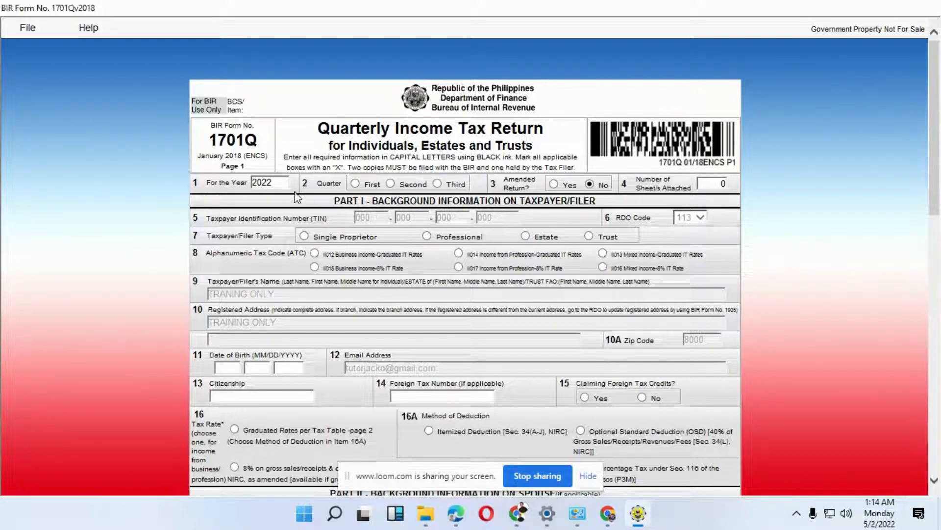
# Set the return to the Third quarter, filer type Professional, and tax code II017 Income from Profession-8% IT Rate.
pyautogui.click(438, 185)
pyautogui.click(426, 236)
pyautogui.click(458, 268)
# Enter the taxpayer's date of birth as month, day and year in item 11.
pyautogui.scroll(-3, 466, 282)
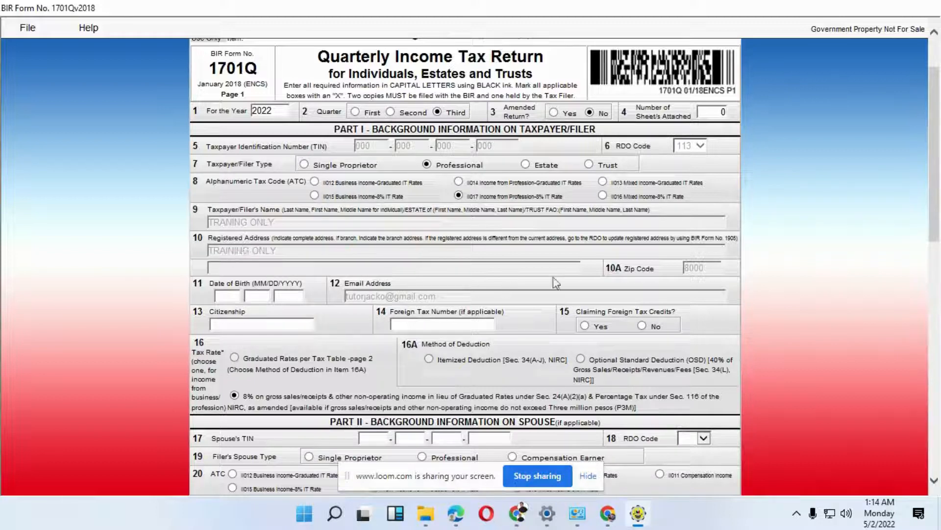
pyautogui.click(236, 296)
pyautogui.write('12 ')
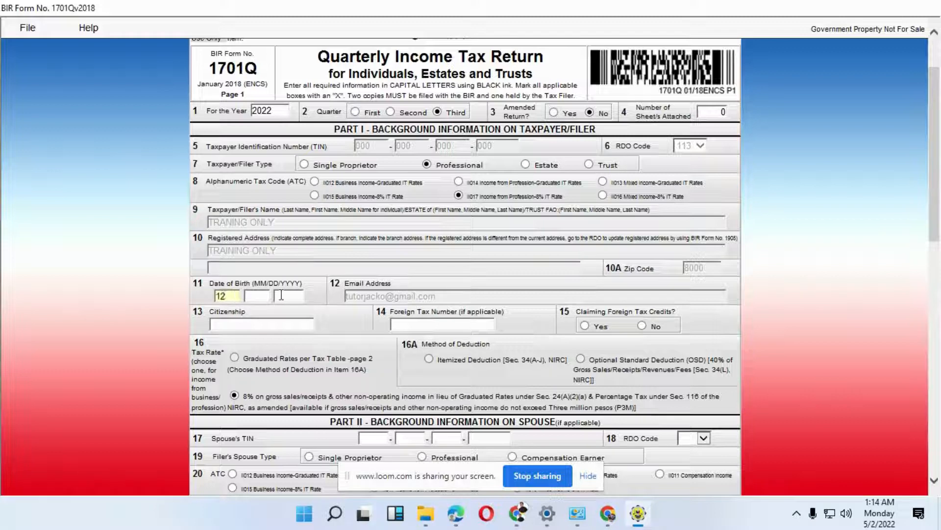
pyautogui.write('01')
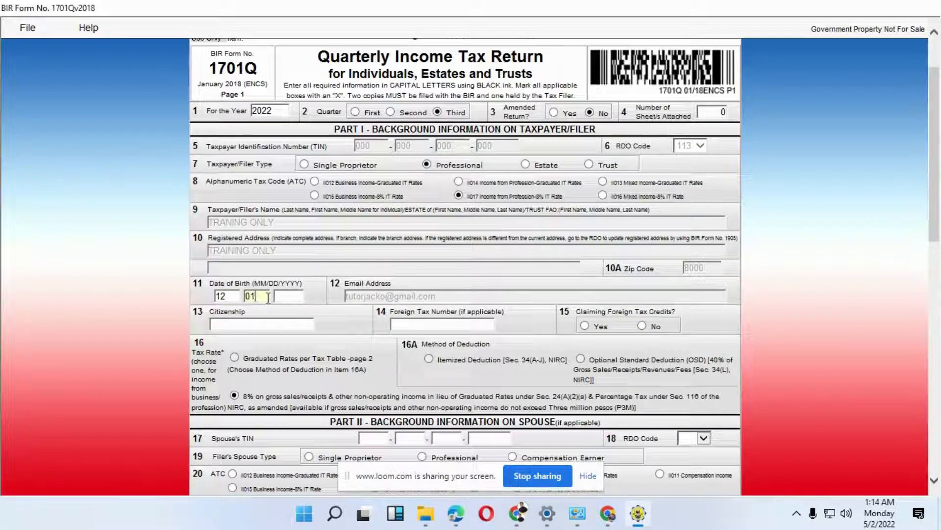
pyautogui.click(294, 296)
pyautogui.write('1980')
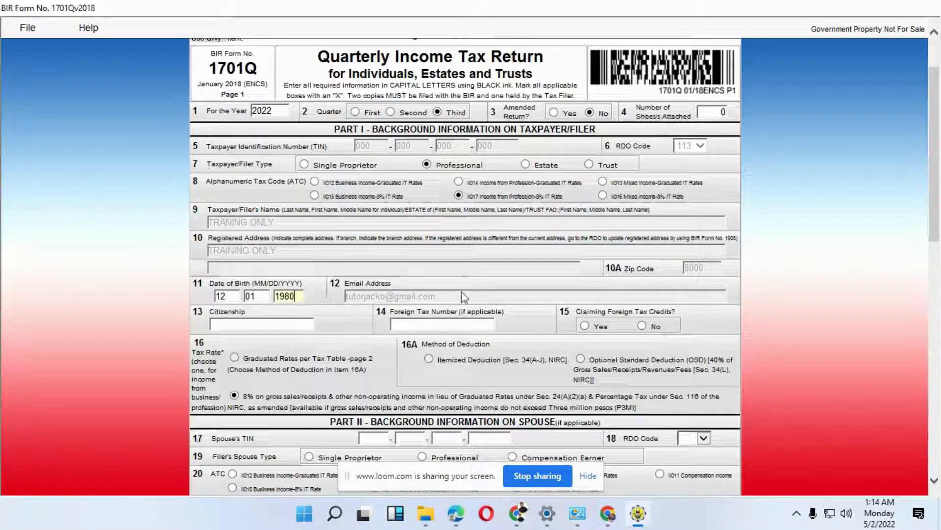
# Enter Filipino as the taxpayer's citizenship and answer No to claiming foreign tax credits.
pyautogui.click(256, 324)
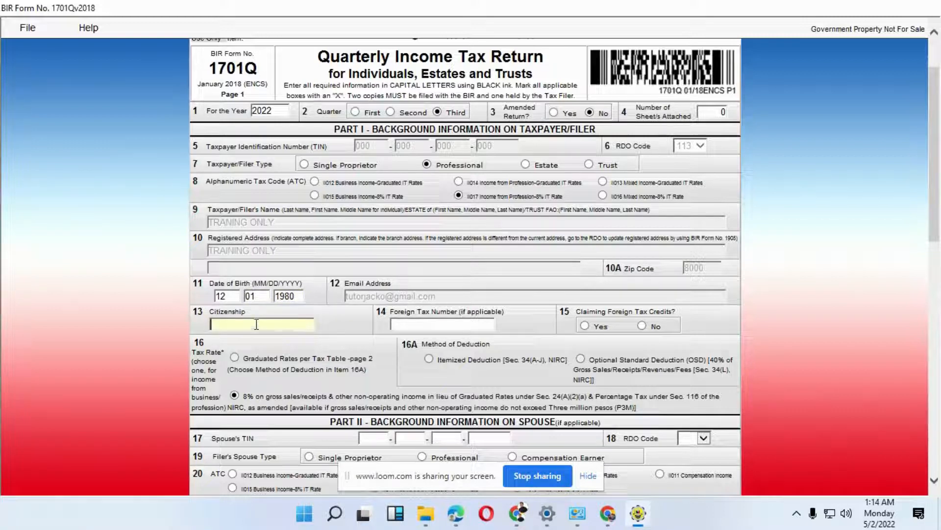
pyautogui.write('Filipino')
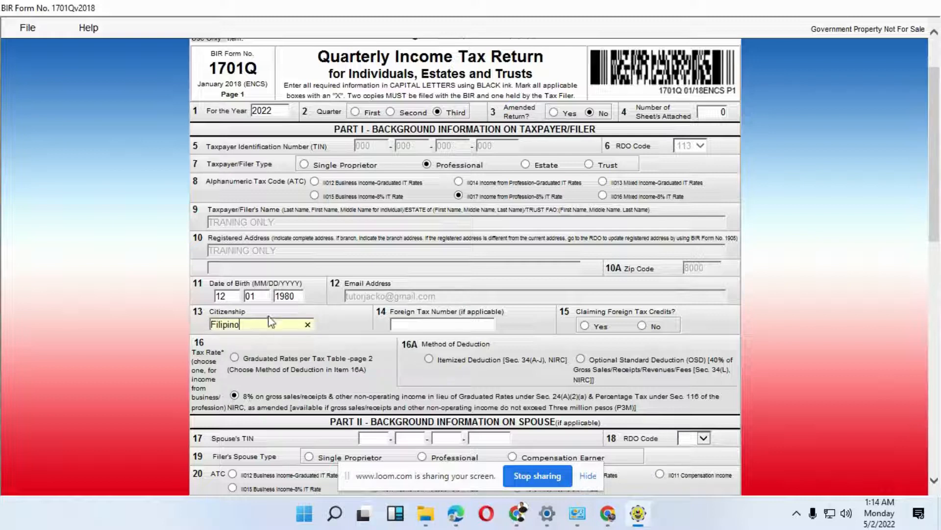
pyautogui.click(641, 325)
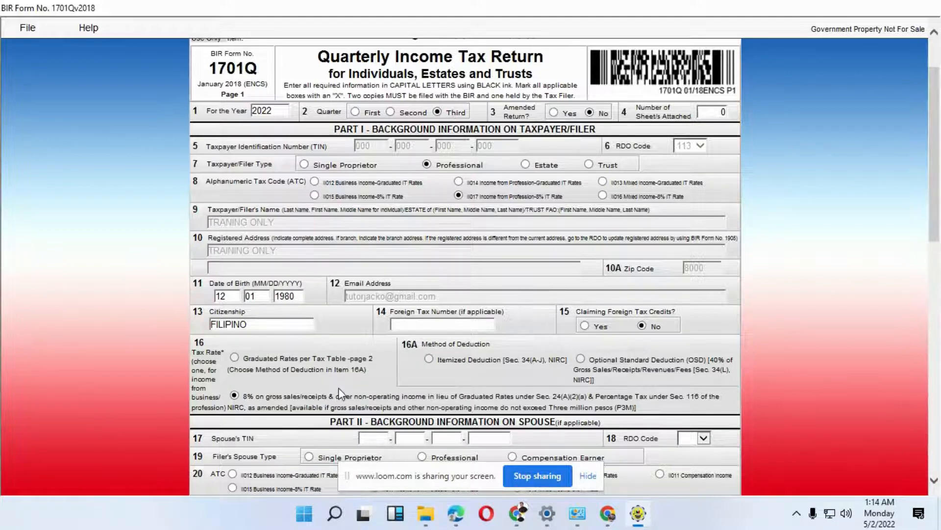
# Review page 1 of the return, including the tax rate, spouse information, total tax payable and payment details.
pyautogui.scroll(-2, 338, 392)
pyautogui.scroll(4, 438, 378)
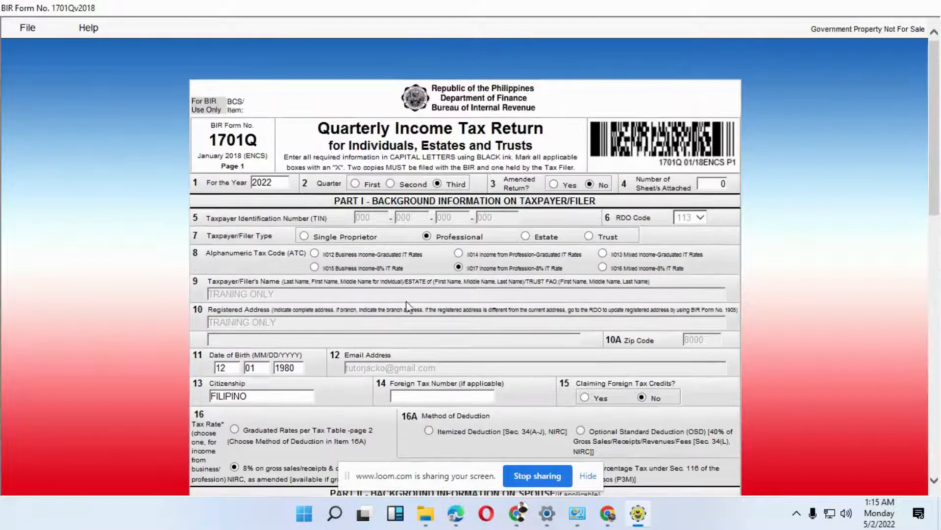
pyautogui.scroll(-1, 390, 371)
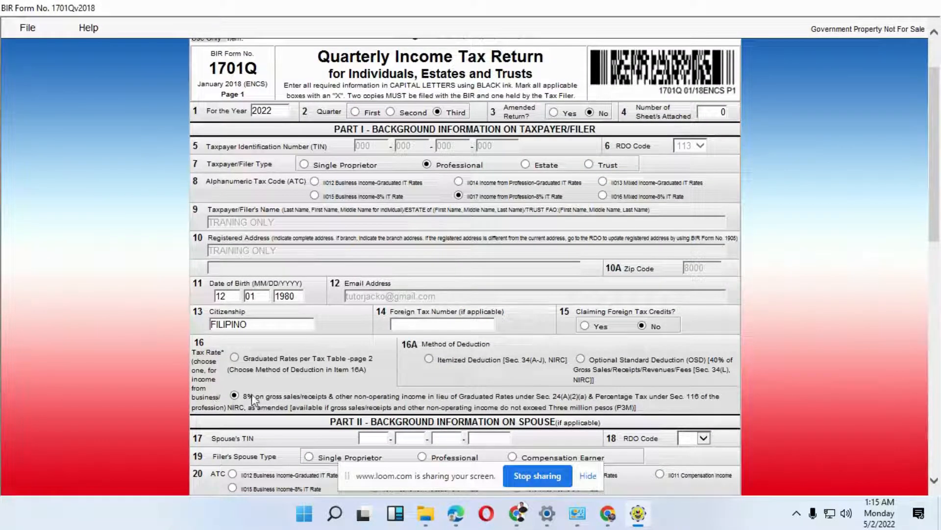
pyautogui.scroll(-3, 275, 390)
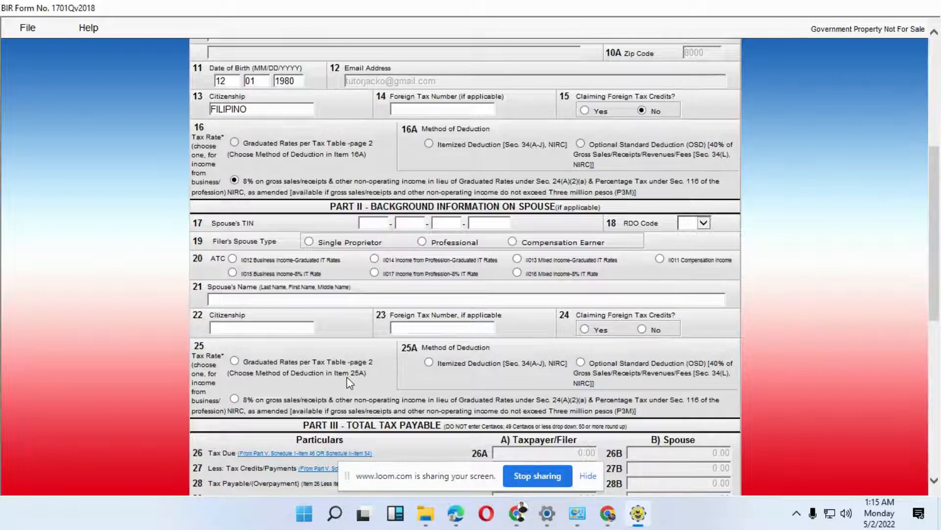
pyautogui.scroll(-6, 403, 387)
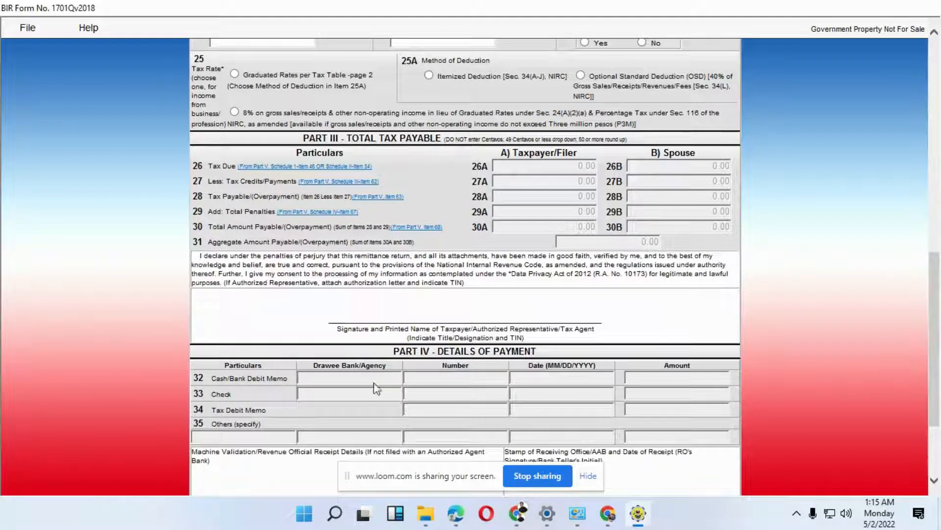
pyautogui.scroll(-2, 493, 431)
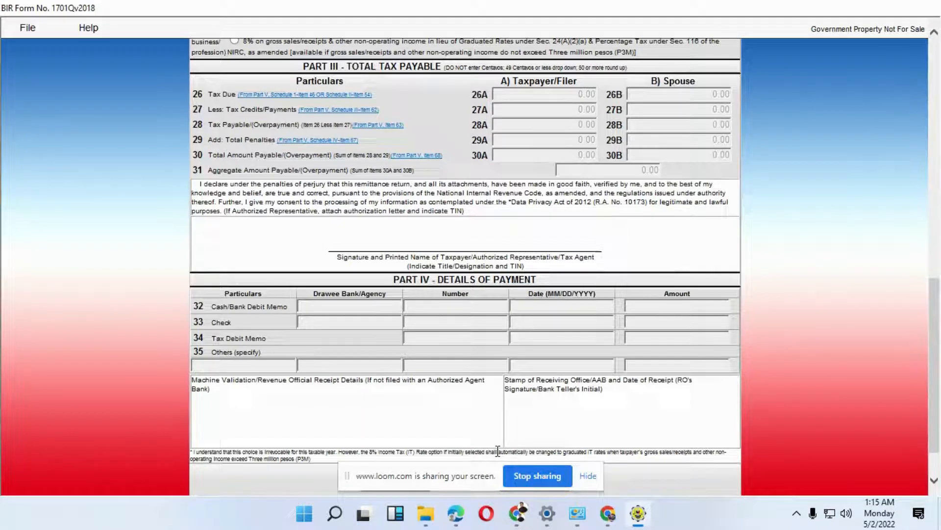
pyautogui.scroll(-2, 616, 343)
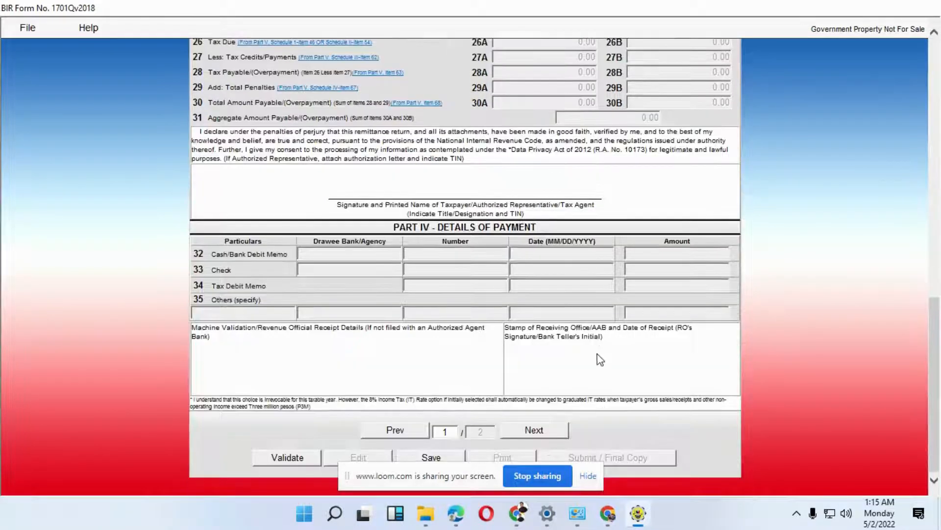
# Go to page 2 of the return and bring up Schedule II for the 8% IT rate.
pyautogui.click(532, 431)
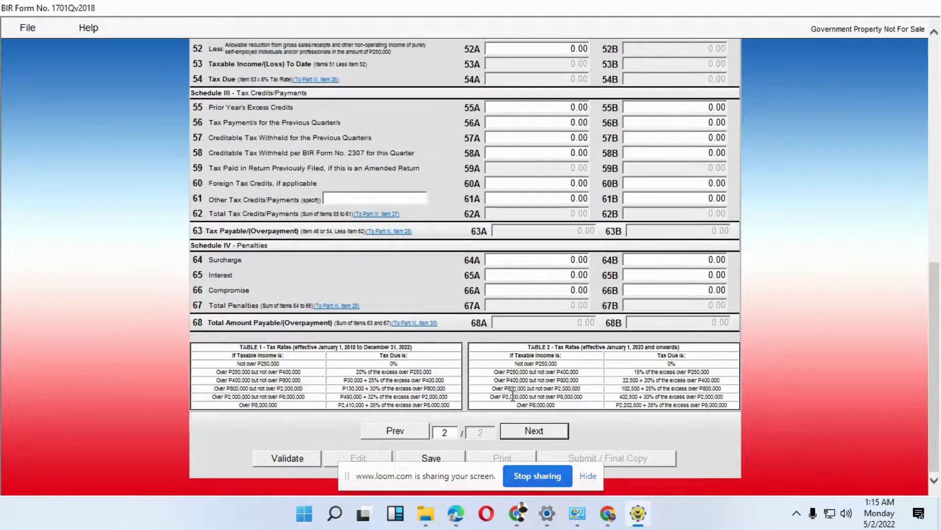
pyautogui.scroll(10, 512, 396)
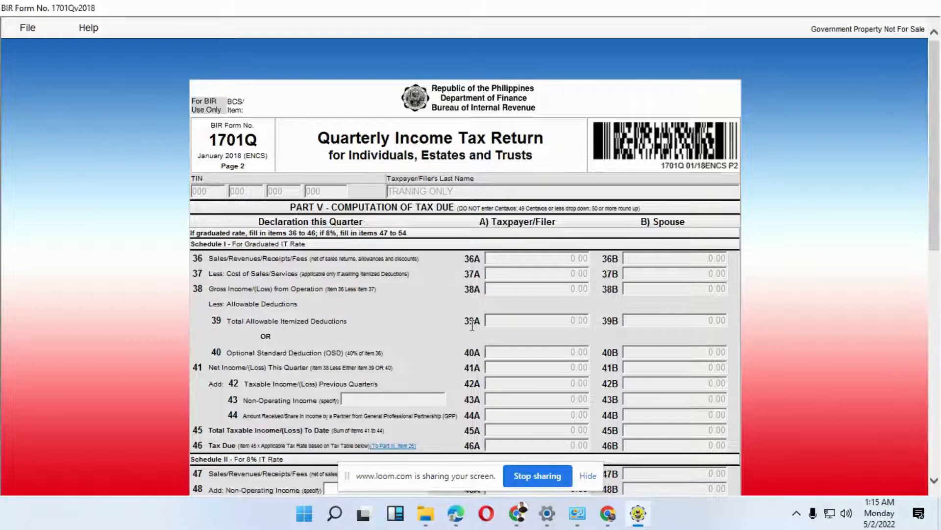
pyautogui.scroll(-3, 472, 325)
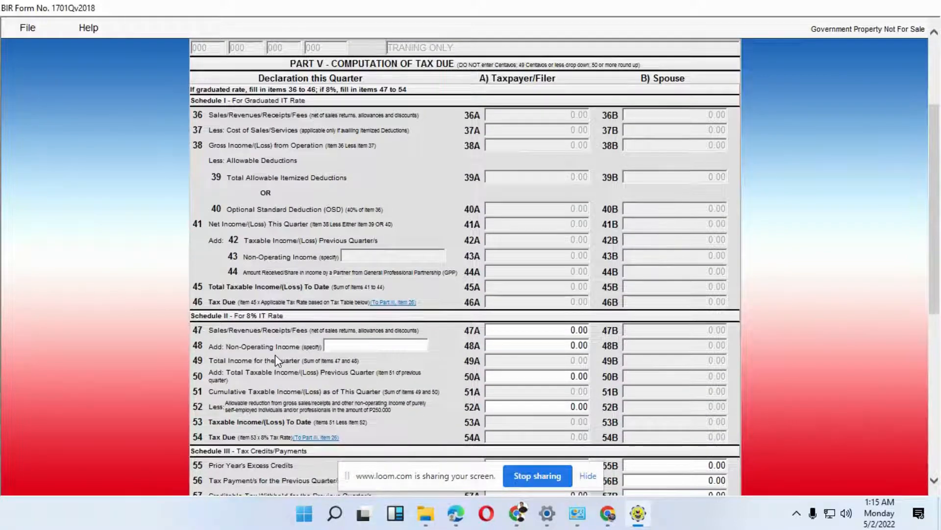
# Enter 70,000 as the taxpayer's sales/revenues/receipts/fees in item 47A of Schedule II.
pyautogui.scroll(3, 275, 354)
pyautogui.scroll(-10, 500, 316)
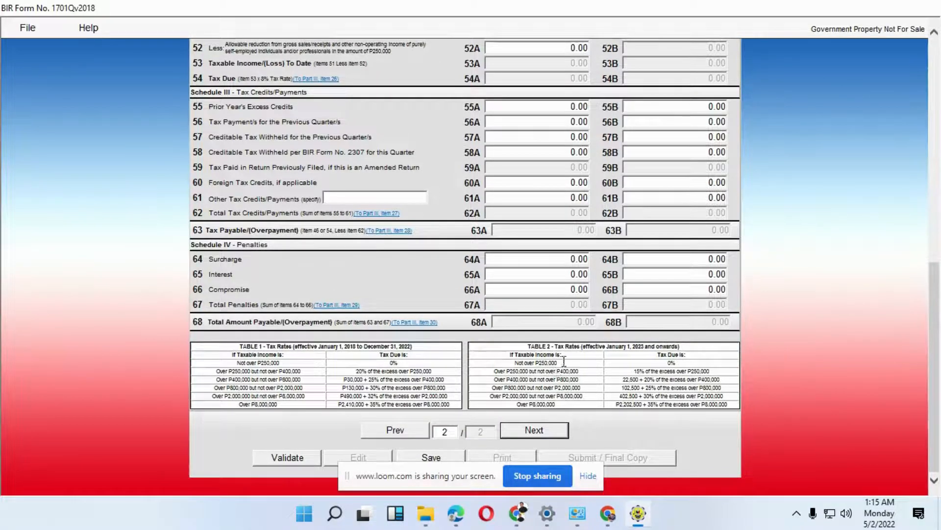
pyautogui.scroll(6, 569, 361)
pyautogui.scroll(5, 578, 358)
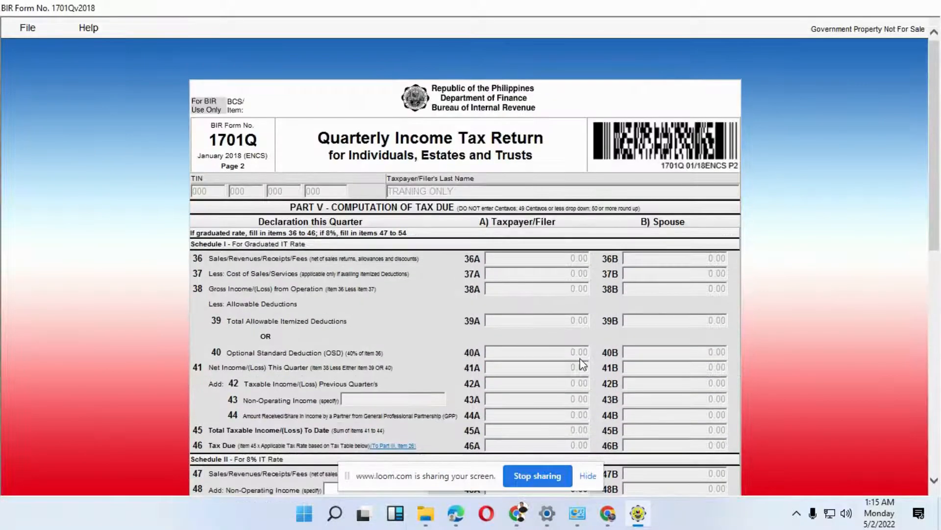
pyautogui.scroll(-5, 377, 363)
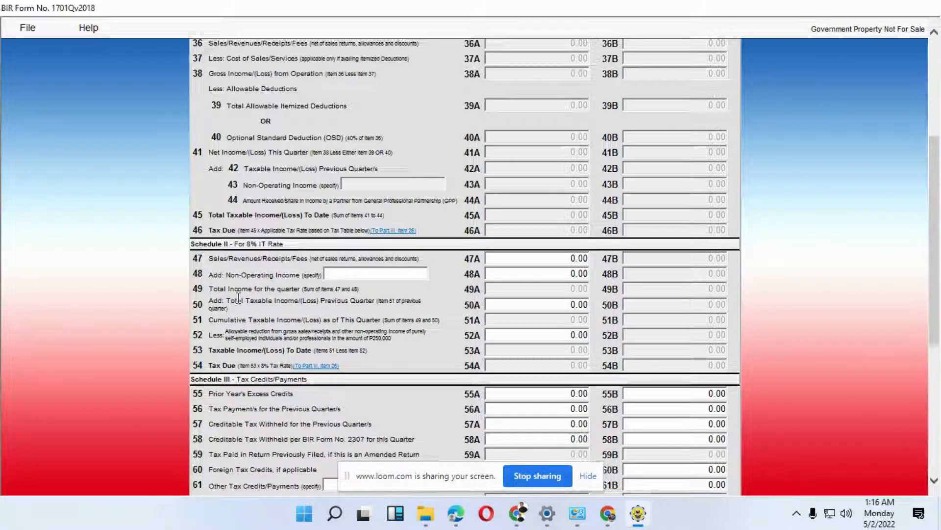
pyautogui.click(541, 263)
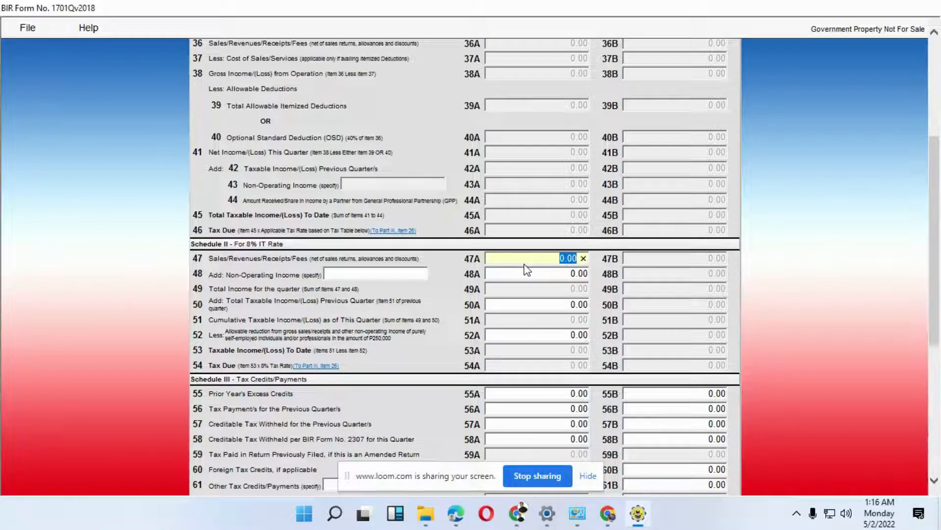
pyautogui.write('80')
pyautogui.press('BackSpace')
pyautogui.press('BackSpace')
pyautogui.write('70')
pyautogui.write('000')
pyautogui.click(542, 275)
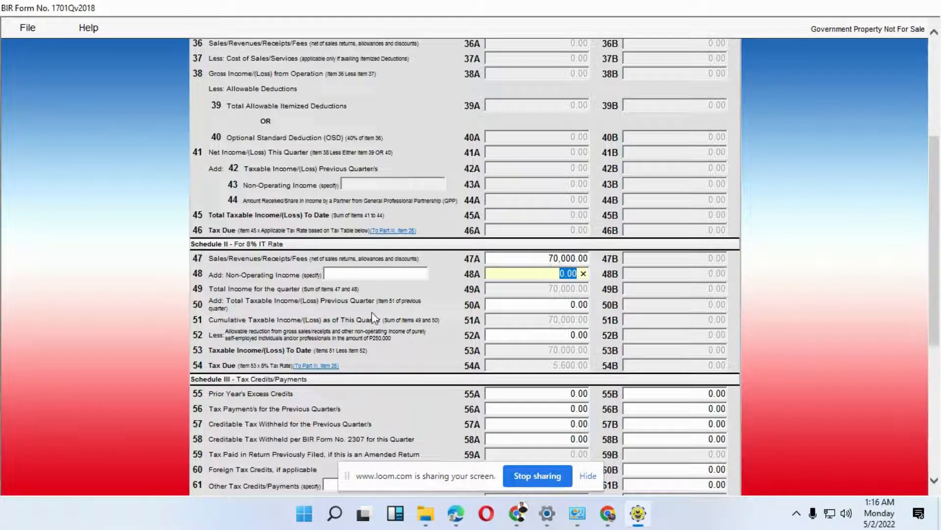
# Enter 110,000 as the previous quarter's total taxable income in item 50A and 250,000 as the allowable reduction in item 52A.
pyautogui.click(536, 305)
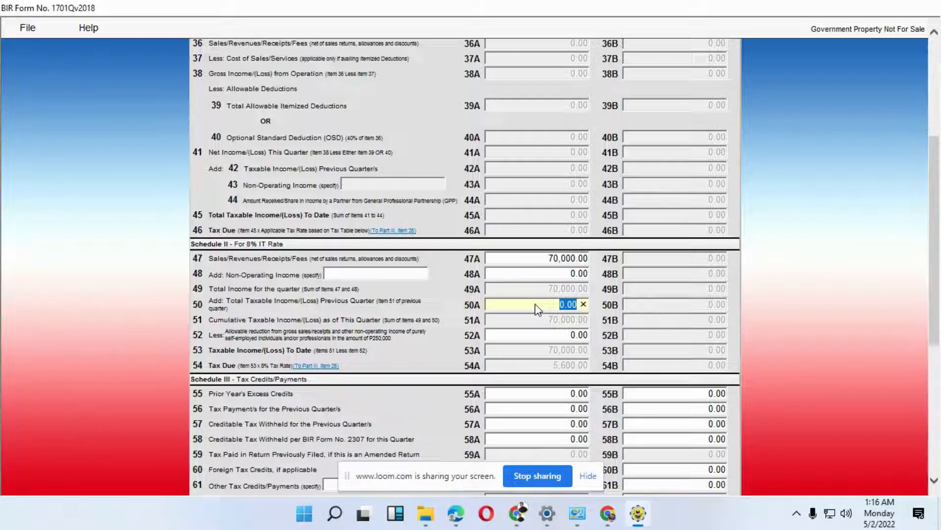
pyautogui.write('110000')
pyautogui.press('Return')
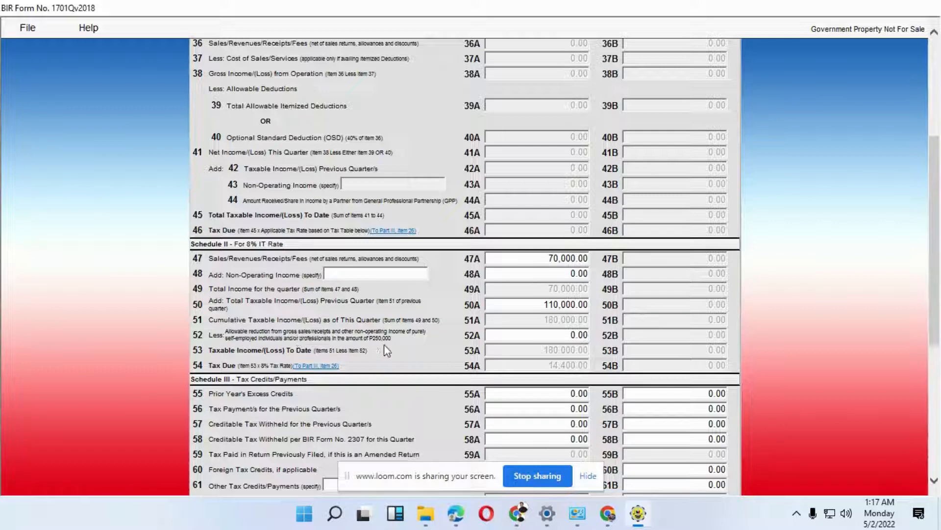
pyautogui.click(542, 339)
pyautogui.write('250000')
pyautogui.press('Tab')
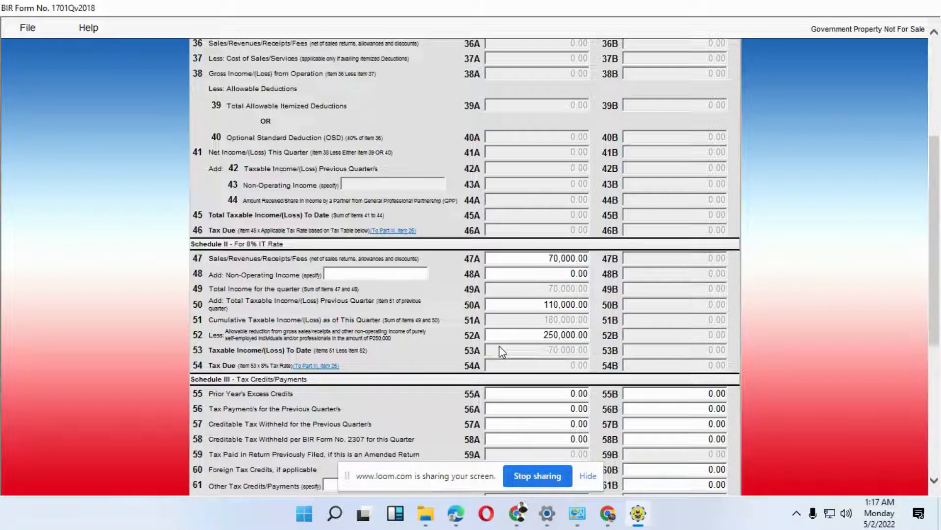
# Enter 5,000 as the taxpayer's prior year's excess credits in item 55A of Schedule III.
pyautogui.scroll(-3, 505, 346)
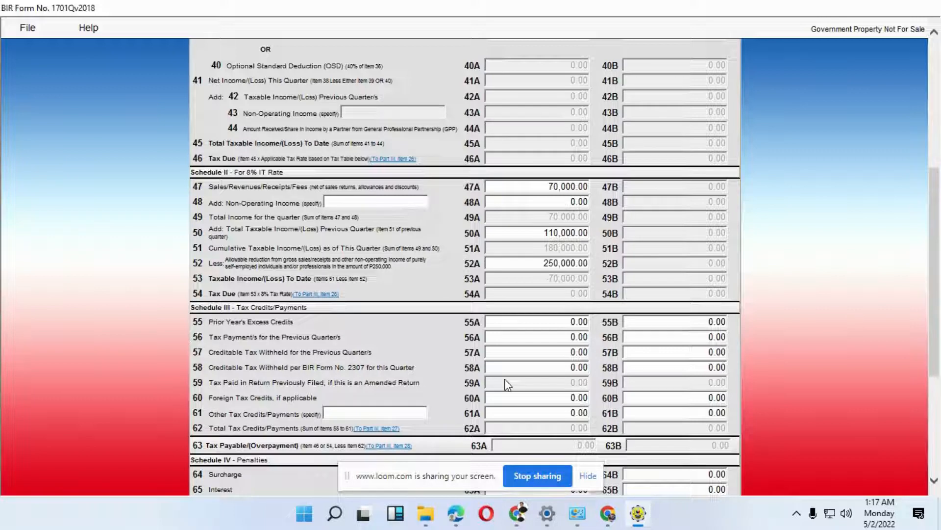
pyautogui.click(550, 323)
pyautogui.write('50')
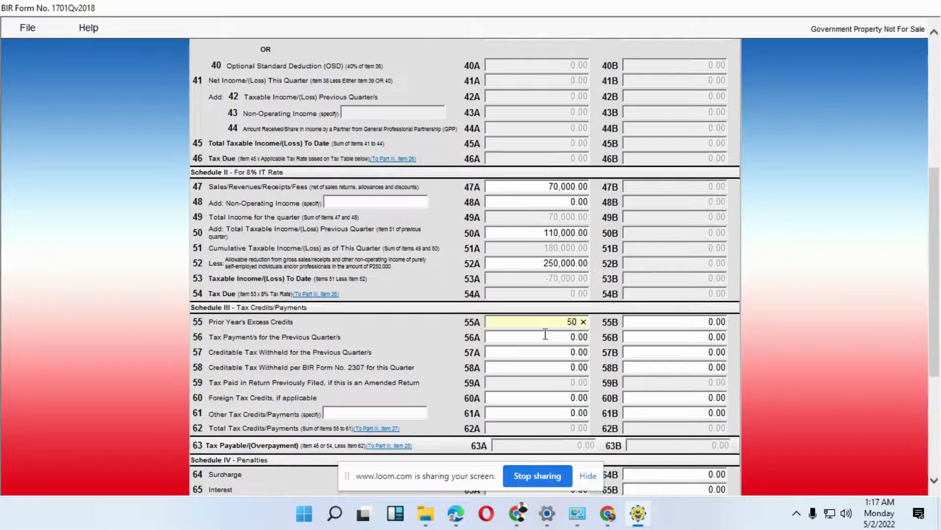
pyautogui.write('00')
pyautogui.click(532, 367)
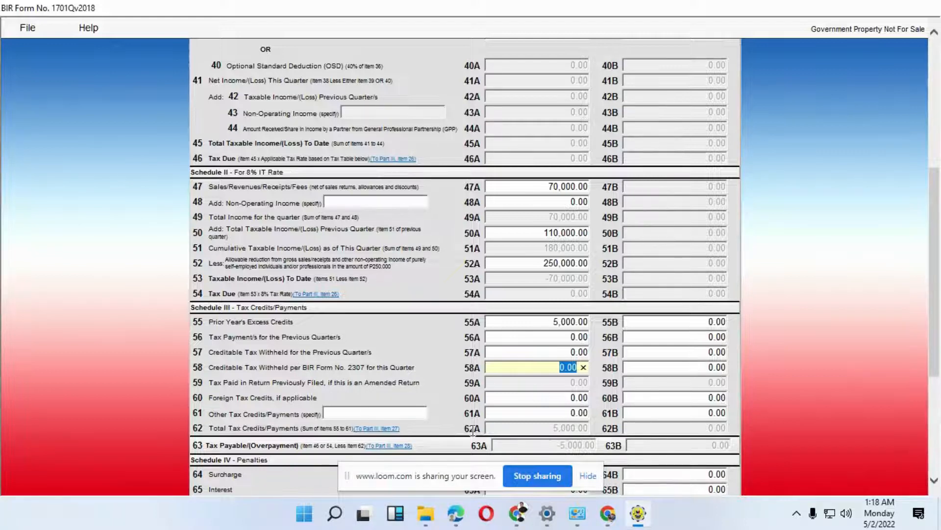
# Review the credits and penalties on page 2, and return to page 1 to check the Part III total tax payable.
pyautogui.scroll(-2, 468, 432)
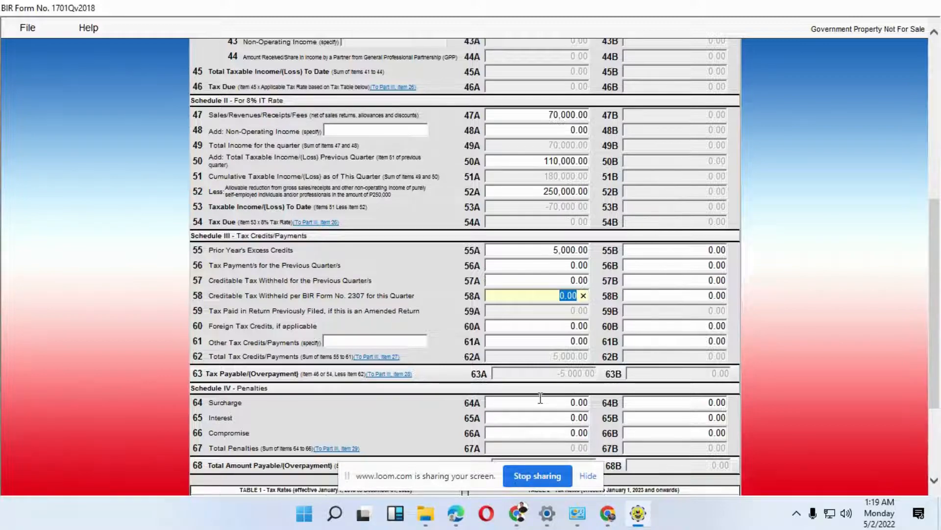
pyautogui.scroll(-3, 539, 398)
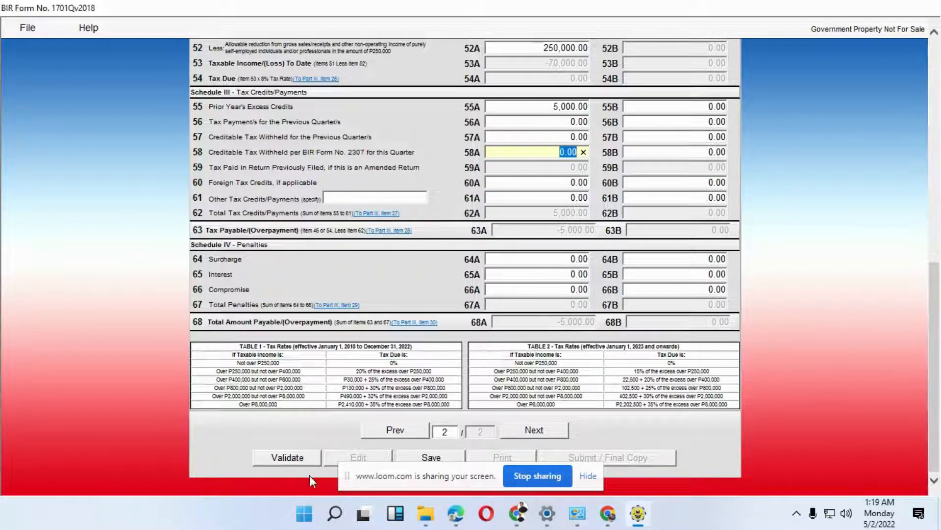
pyautogui.click(409, 433)
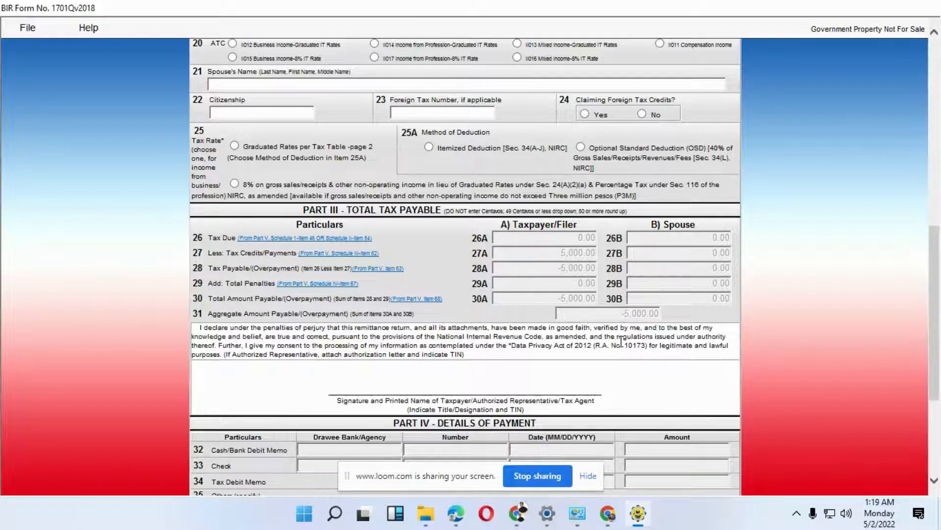
pyautogui.scroll(-2, 618, 343)
pyautogui.scroll(-3, 611, 338)
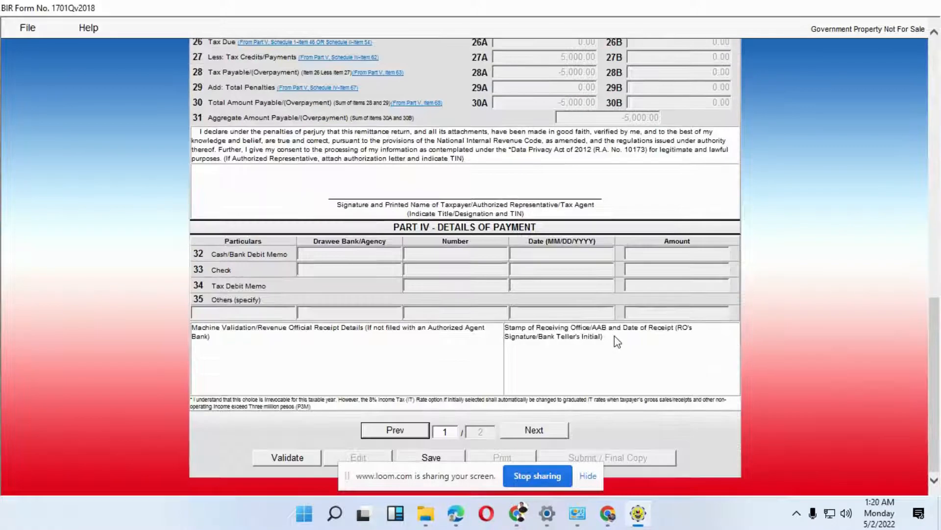
pyautogui.scroll(20, 619, 341)
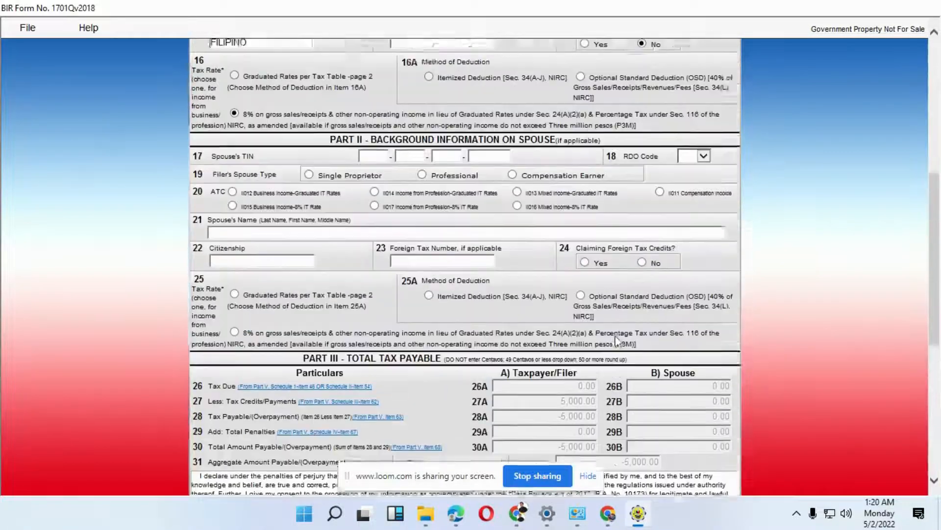
pyautogui.scroll(-13, 617, 335)
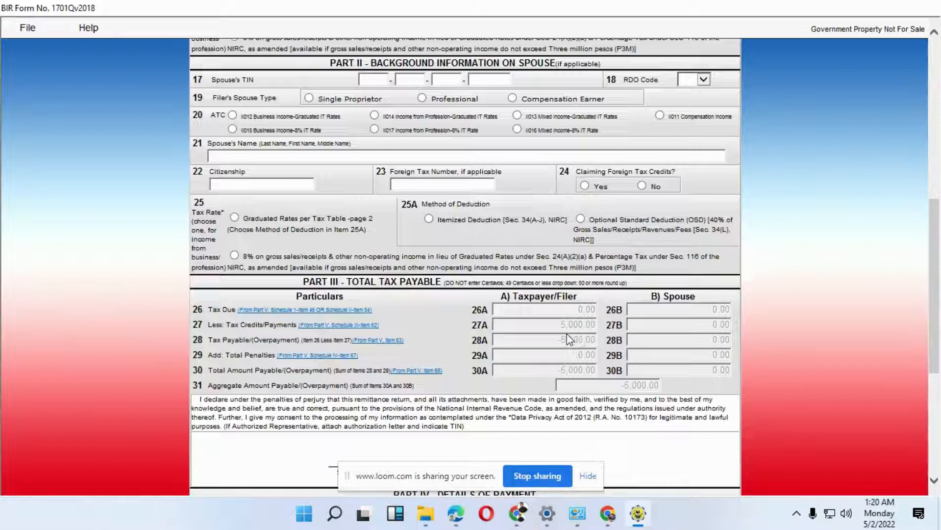
pyautogui.scroll(5, 569, 333)
pyautogui.scroll(-12, 549, 339)
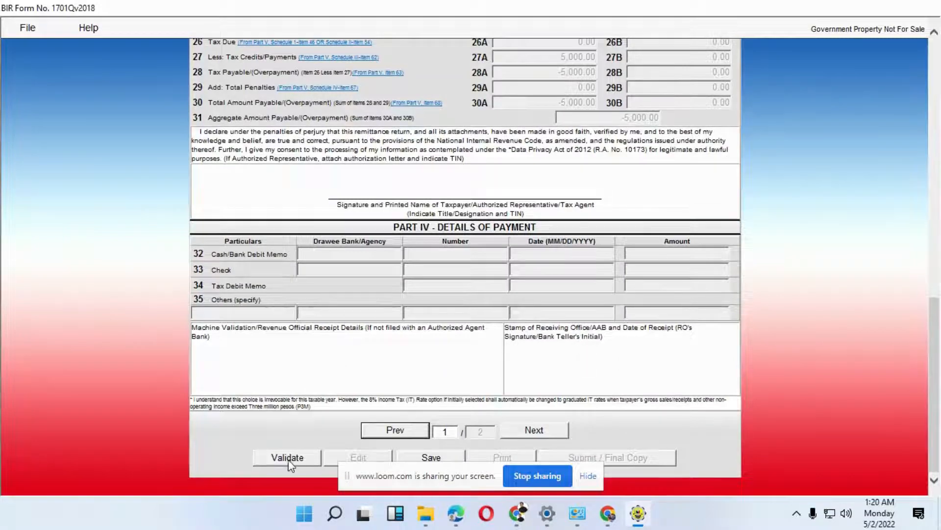
# Validate the completed return and save it, acknowledging the messages.
pyautogui.click(288, 459)
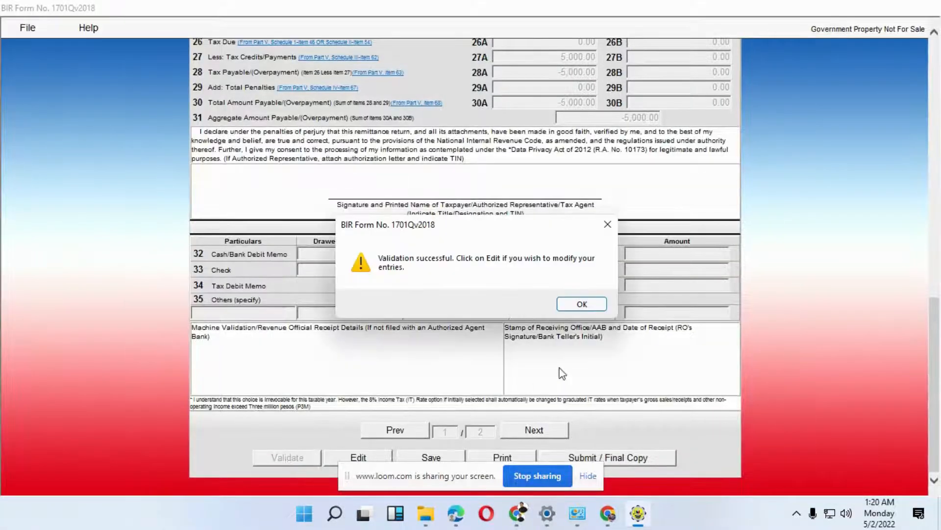
pyautogui.click(583, 305)
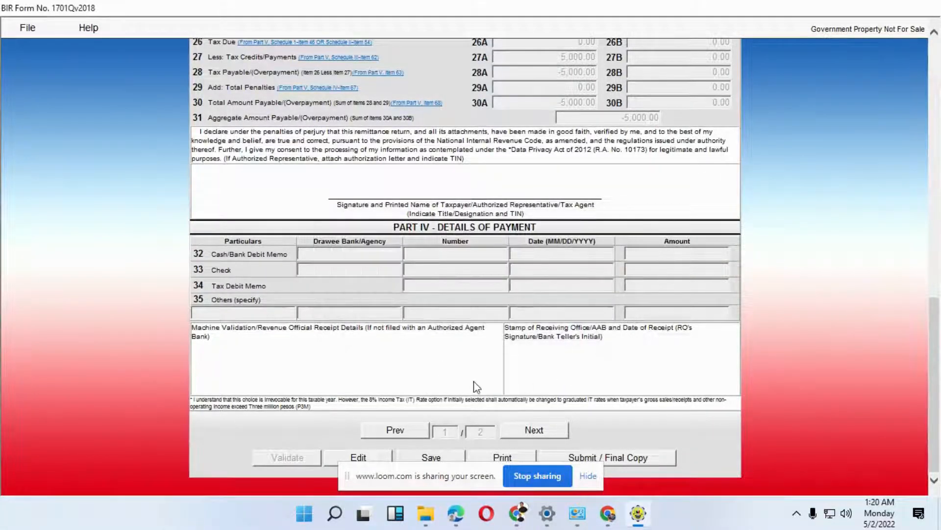
pyautogui.click(432, 459)
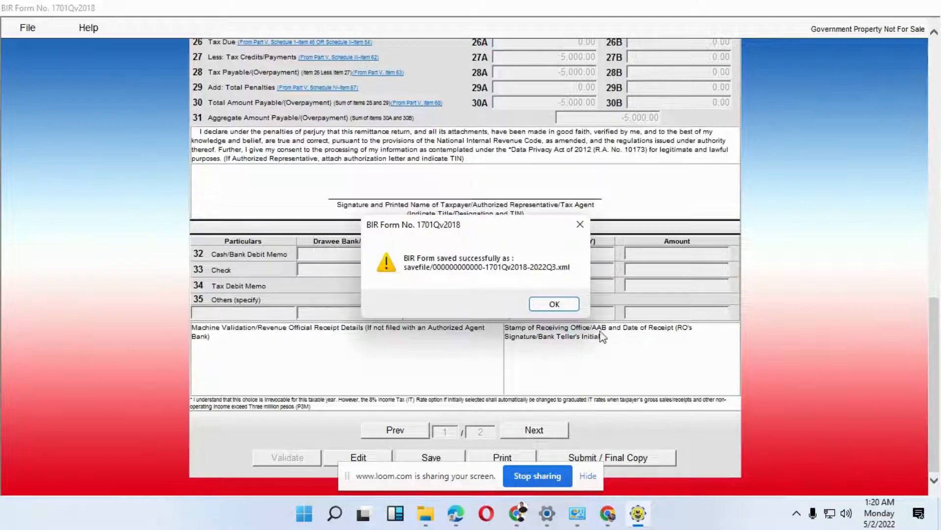
pyautogui.press('Return')
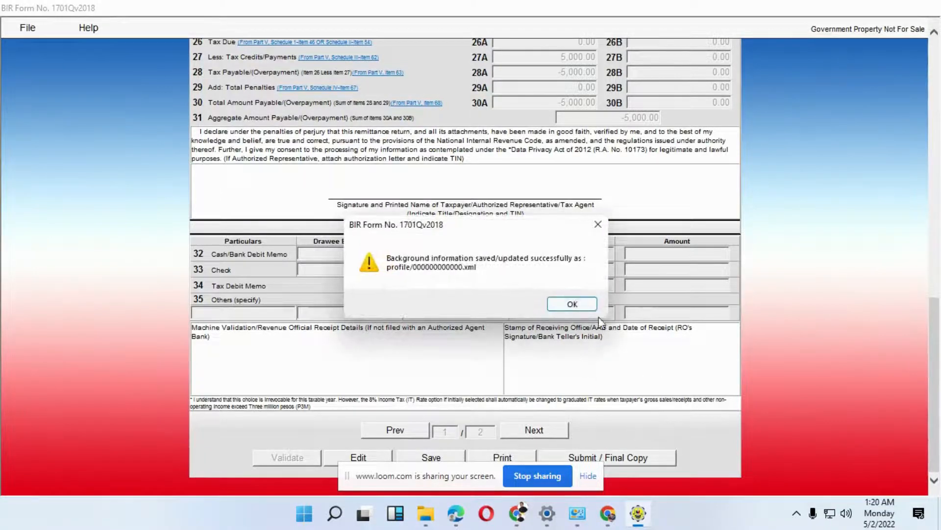
pyautogui.click(591, 304)
# Look over the Part III totals on page 1 and save the validated return once more.
pyautogui.scroll(9, 674, 410)
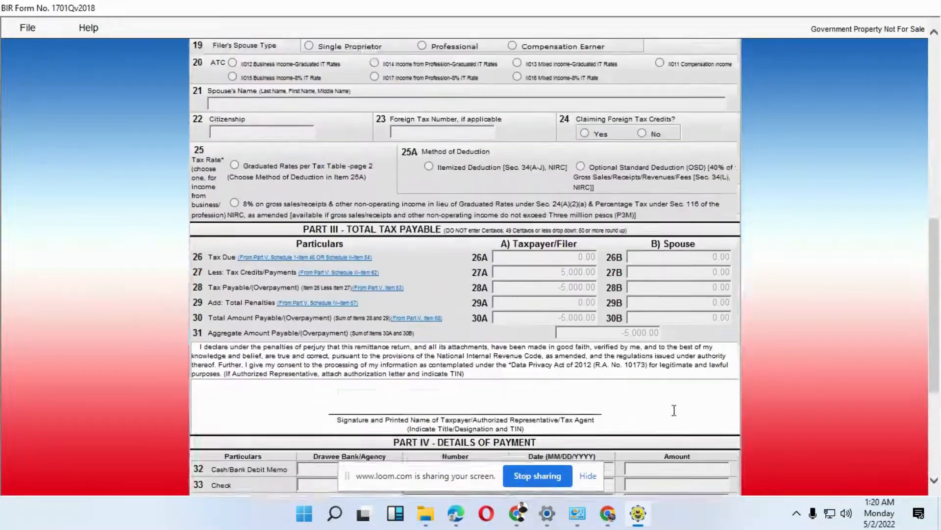
pyautogui.scroll(-10, 675, 411)
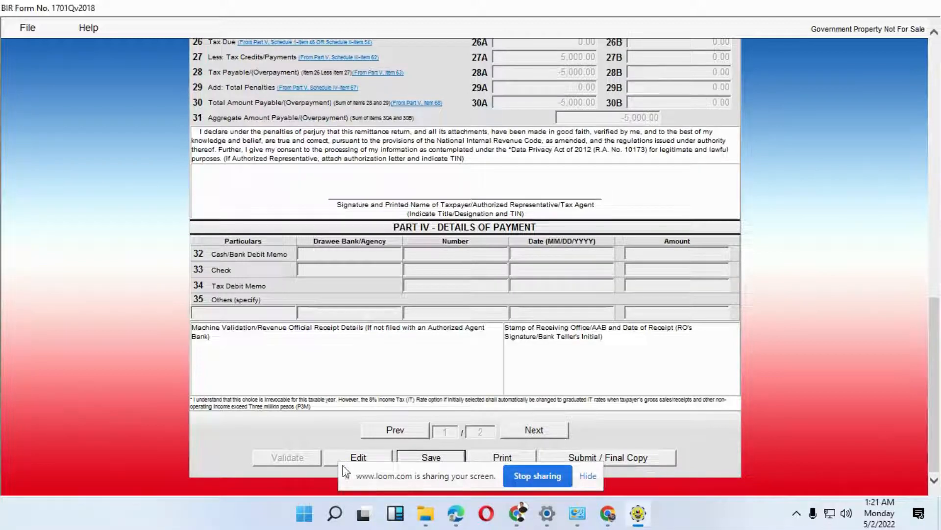
pyautogui.click(433, 458)
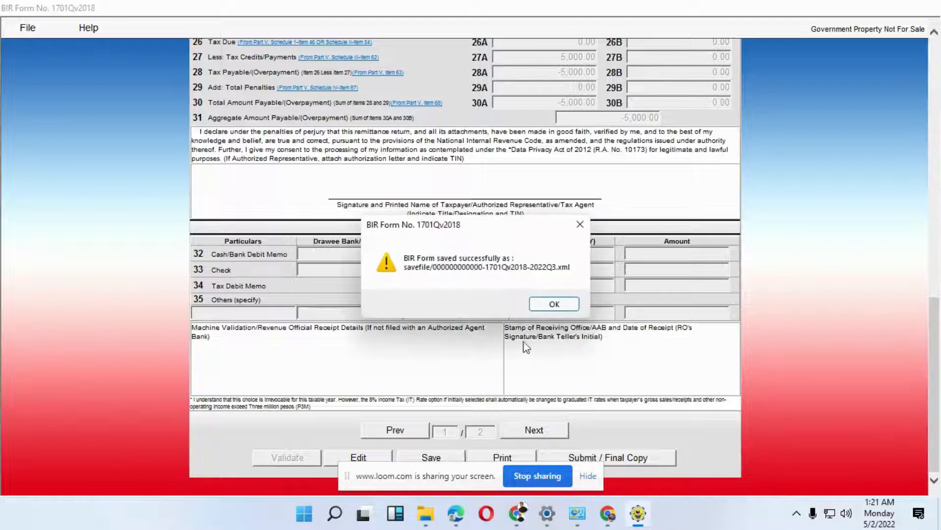
pyautogui.click(560, 308)
pyautogui.click(572, 303)
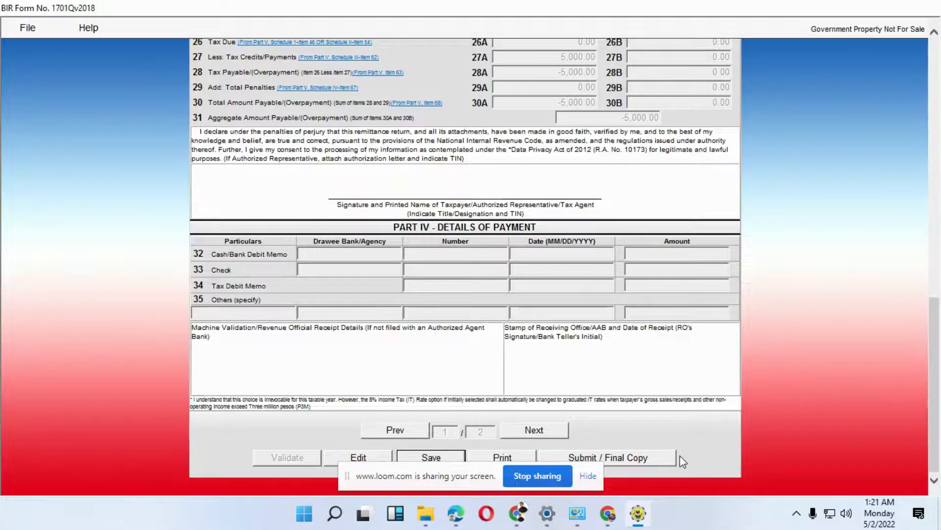
# Switch to the web browser and bring up the Loom video library.
pyautogui.scroll(15, 684, 458)
pyautogui.scroll(-15, 681, 453)
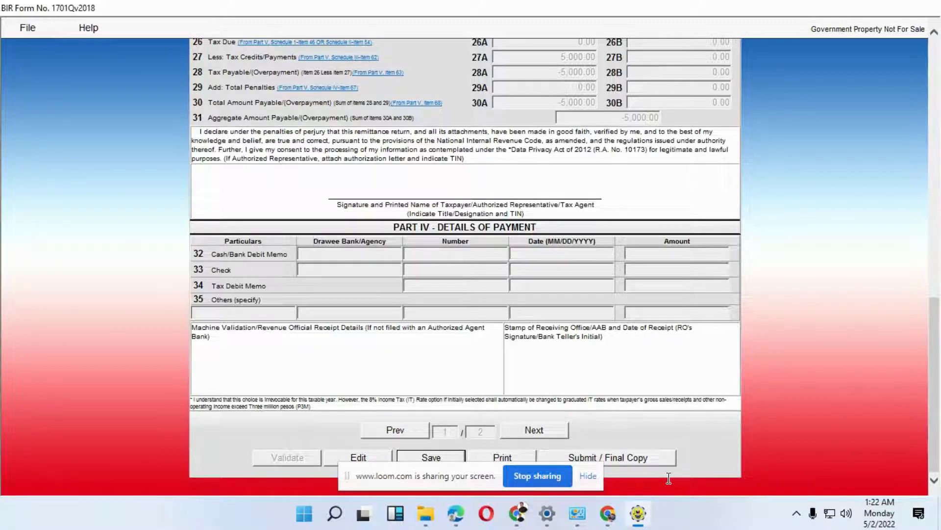
pyautogui.click(516, 513)
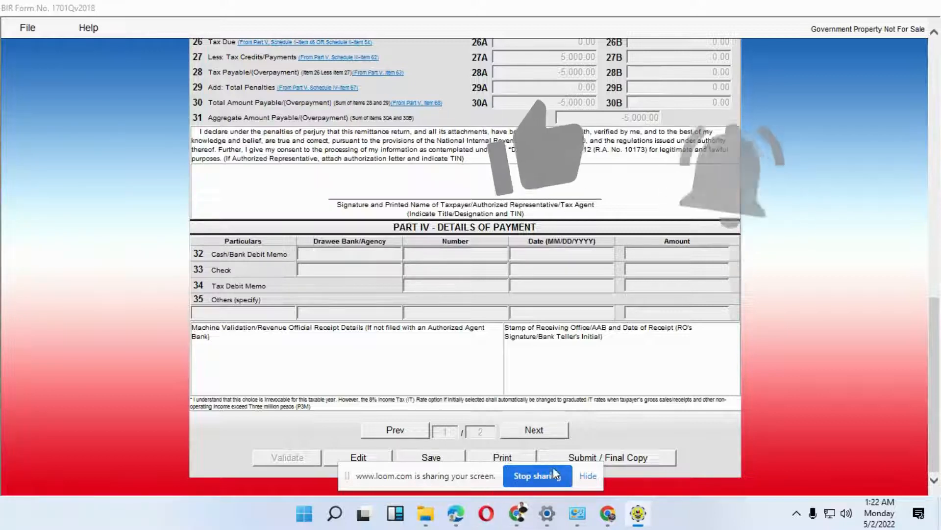
pyautogui.click(517, 514)
pyautogui.click(569, 14)
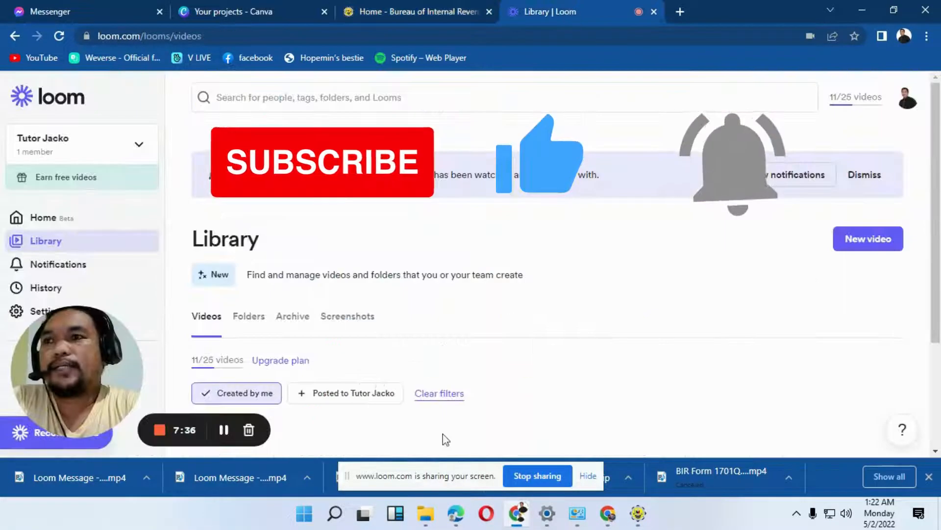